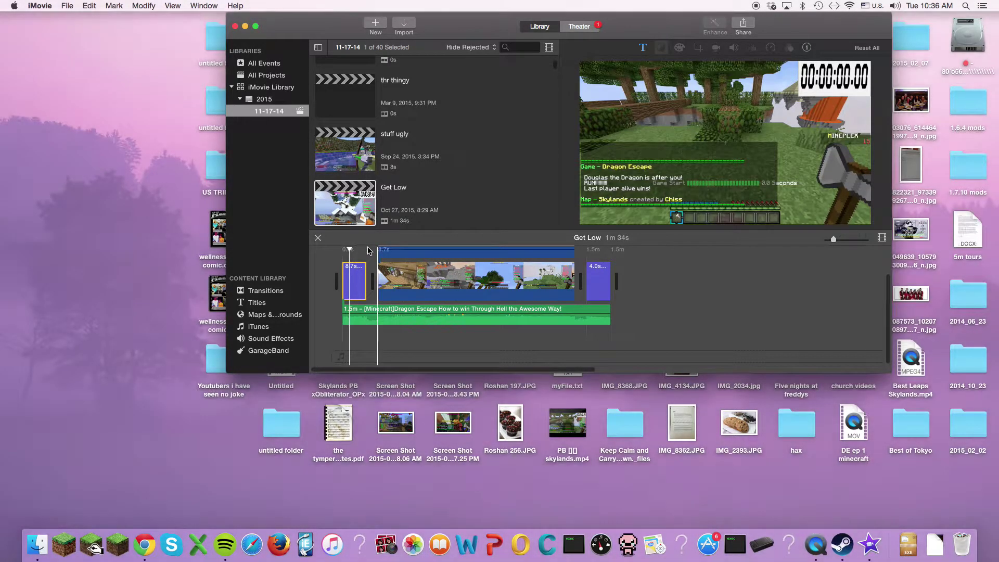
Step: Play back the start of the gameplay clip in the Get Low project to review its stopwatch overlay
key(space)
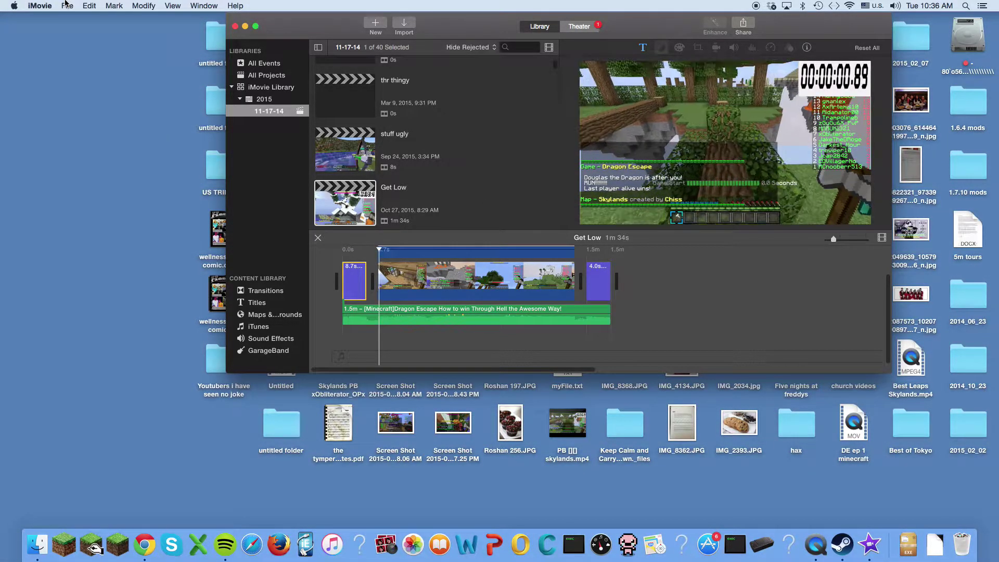
key(Left)
key(Left)
key(Left)
key(Left)
key(Left)
key(Left)
key(Left)
key(Left)
key(Left)
key(Left)
key(Left)
key(Left)
key(Left)
key(Left)
key(Left)
key(Left)
key(Left)
key(Left)
key(Left)
key(Left)
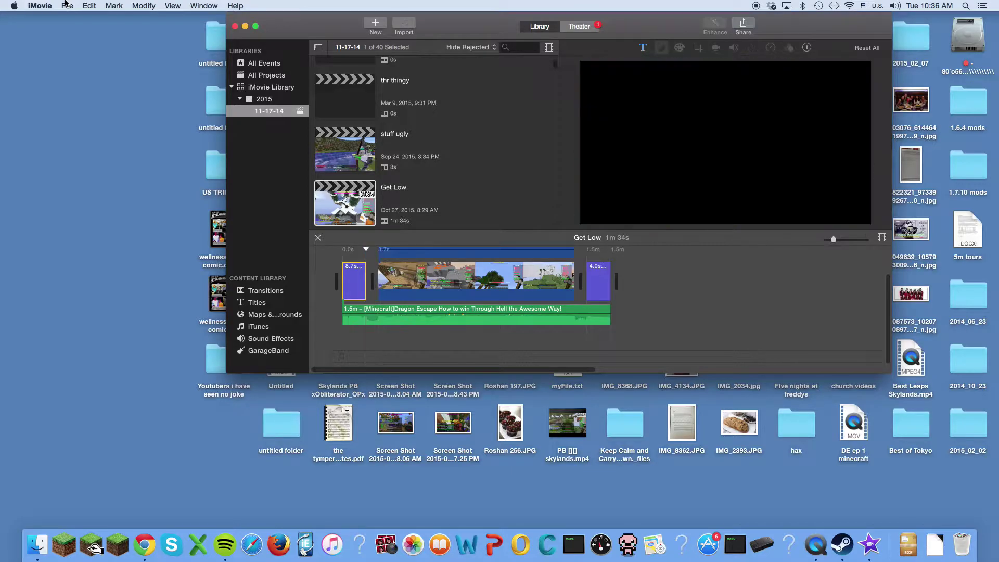
key(space)
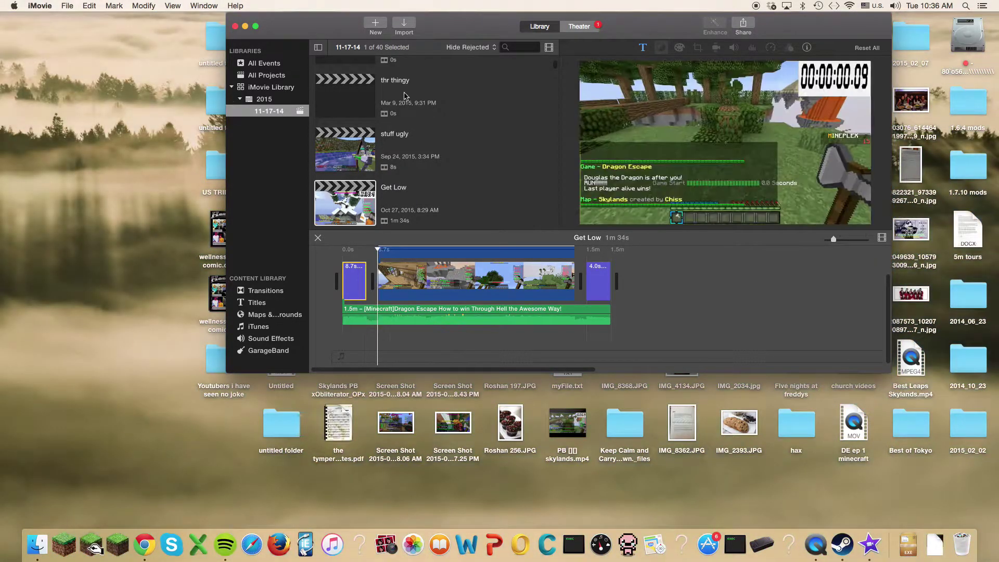
mouse_move(861, 83)
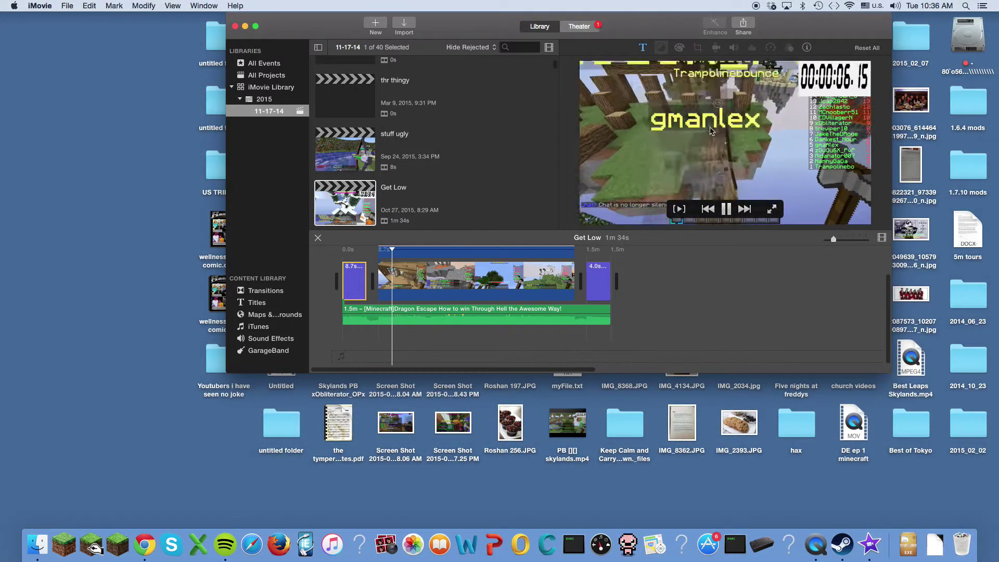
click(726, 209)
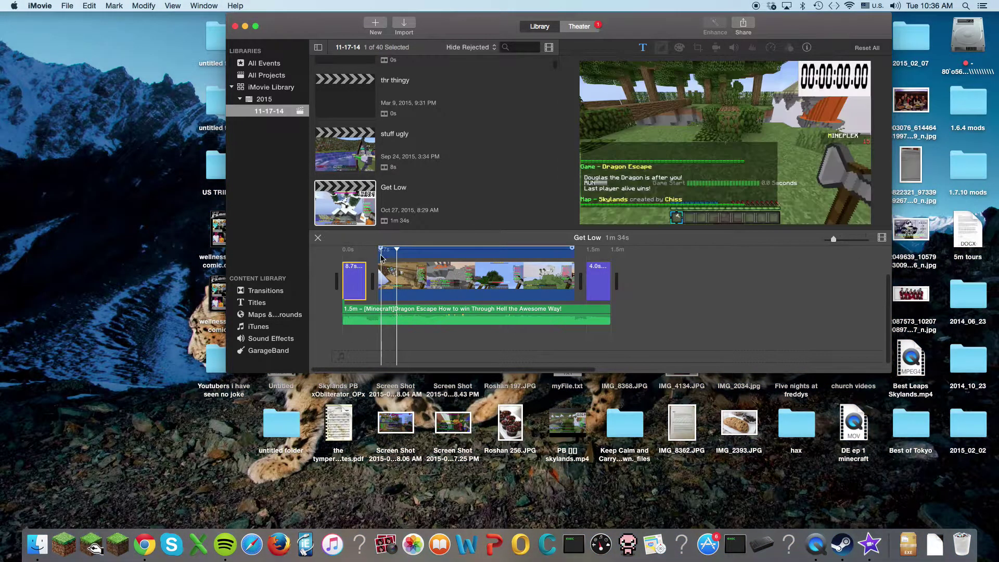
key(space)
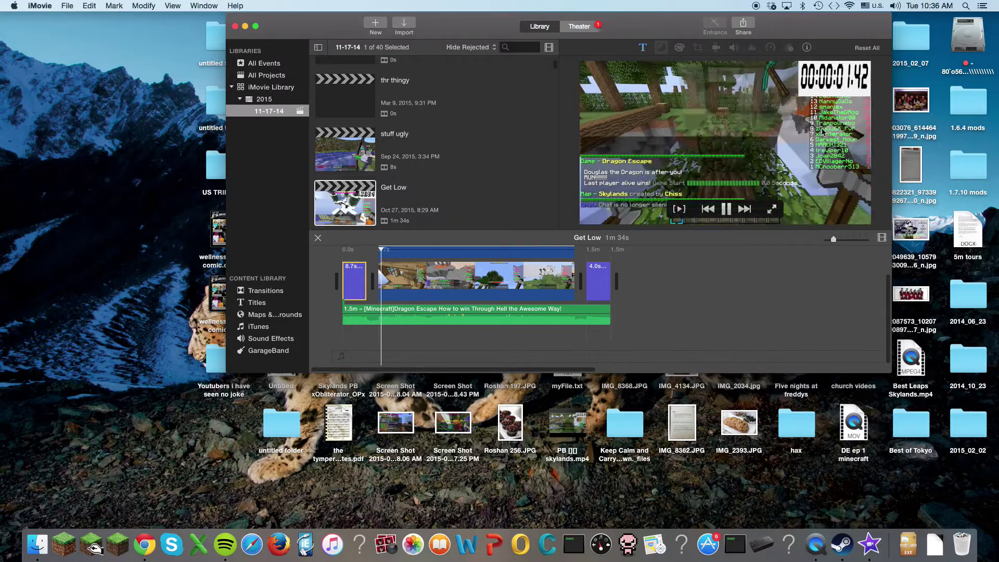
Step: Switch to Google Chrome, search Google for "stopwatch" and dismiss the pop-up ads
click(156, 558)
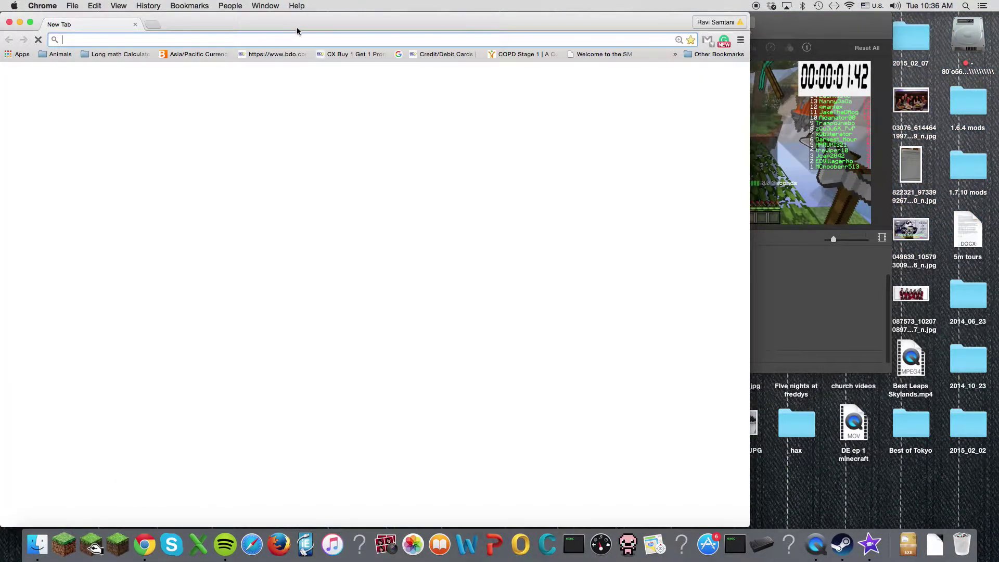
drag(298, 32, 393, 46)
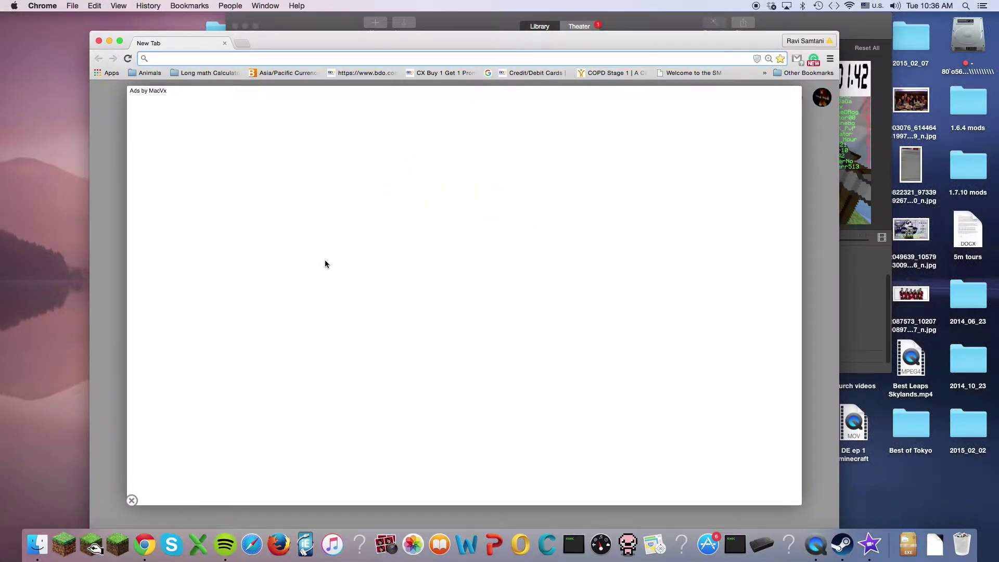
click(131, 498)
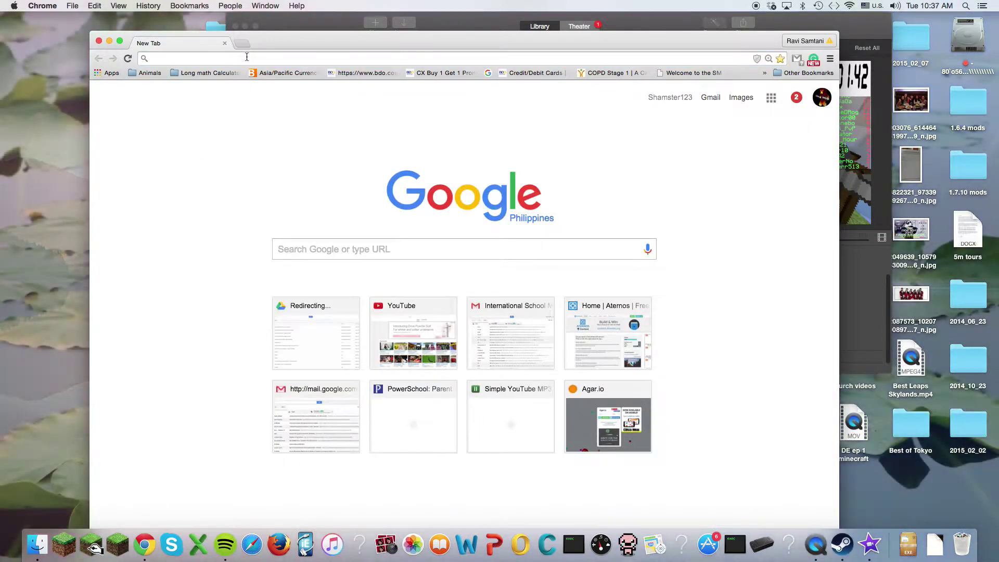
text(stopwatc)
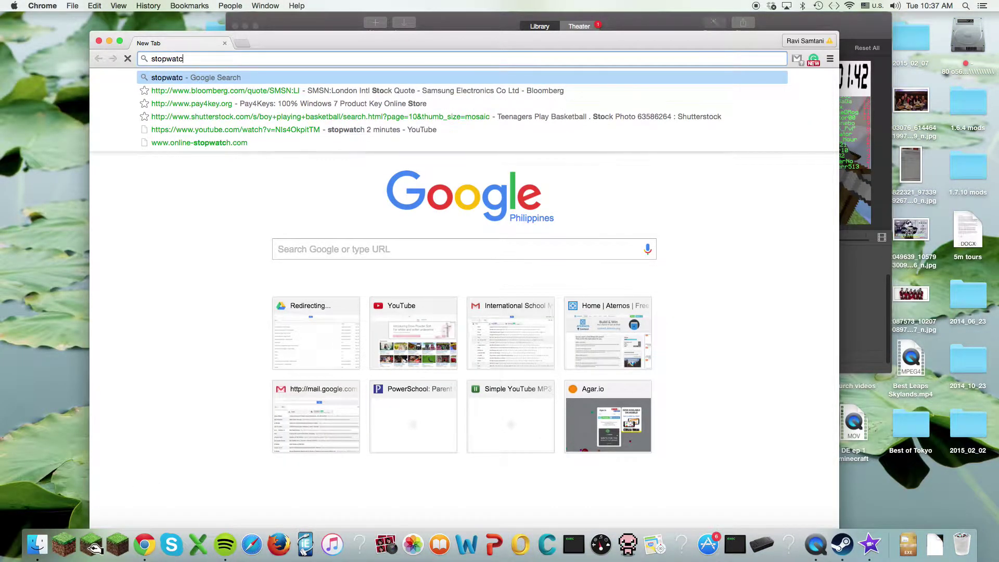
key(Return)
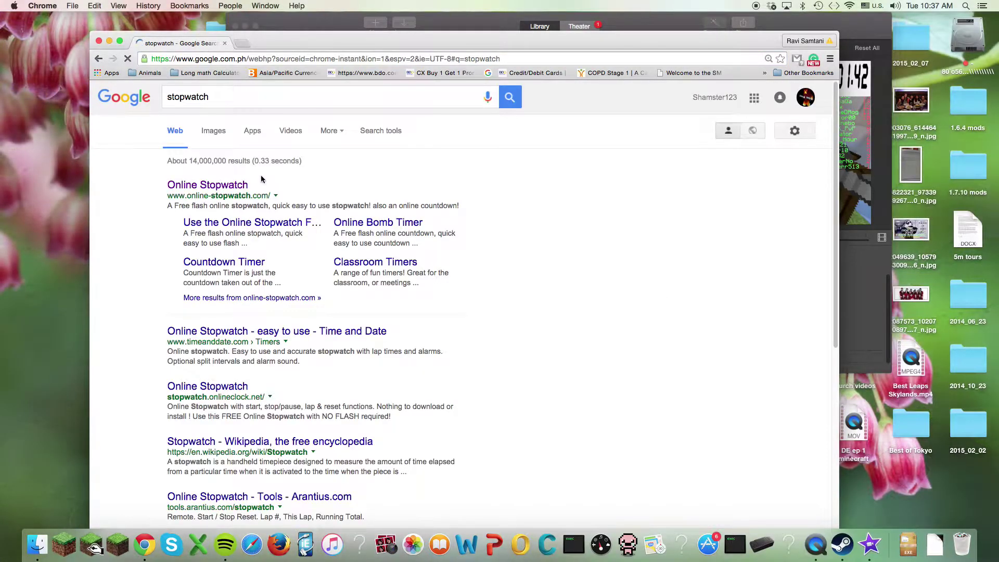
scroll(242, 168, down, 8)
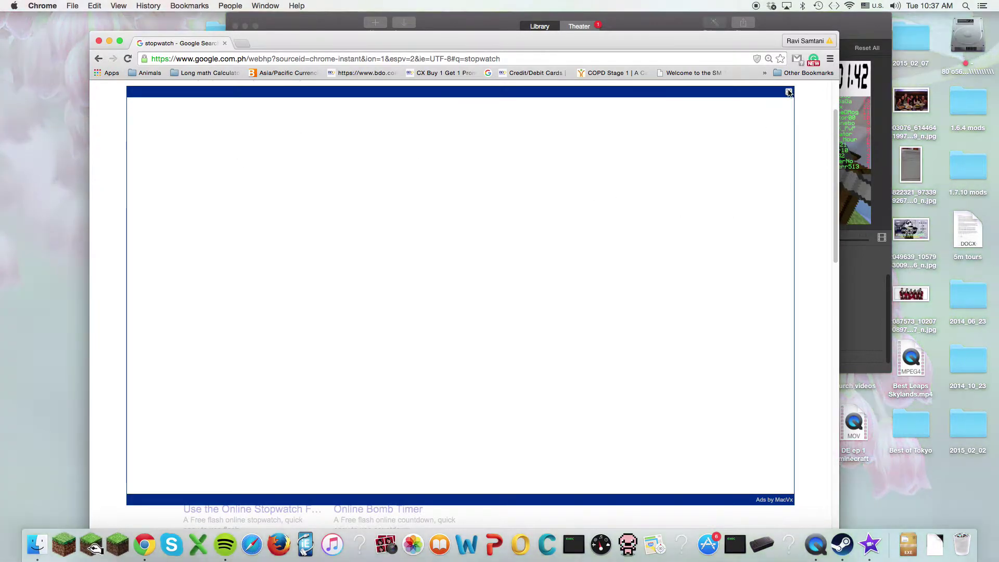
click(787, 92)
Step: Search YouTube for "stopwacth 2 minutes" and open the video "ONLINE YOUTUBE STOPWATCH (2 minute)"
click(626, 52)
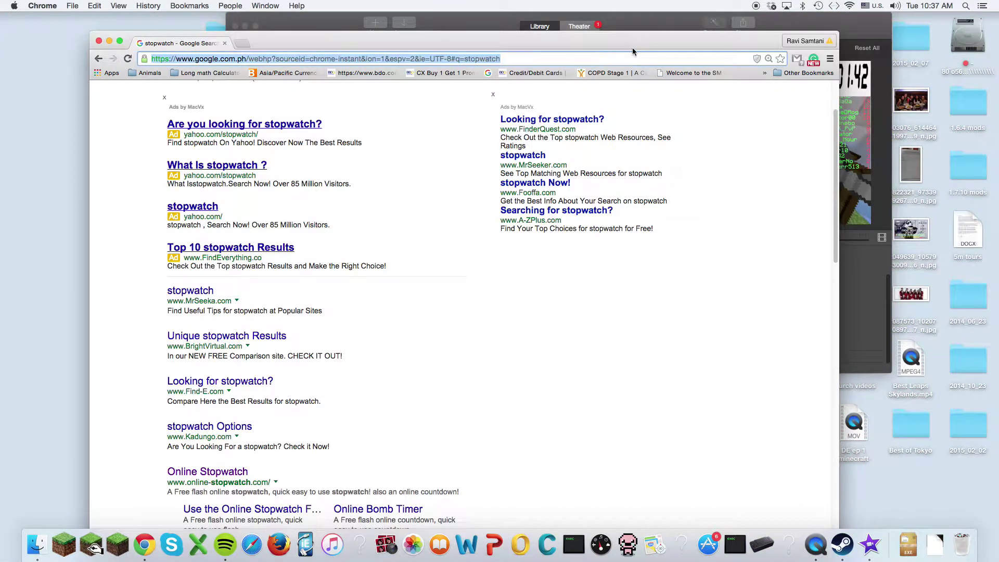
text(you)
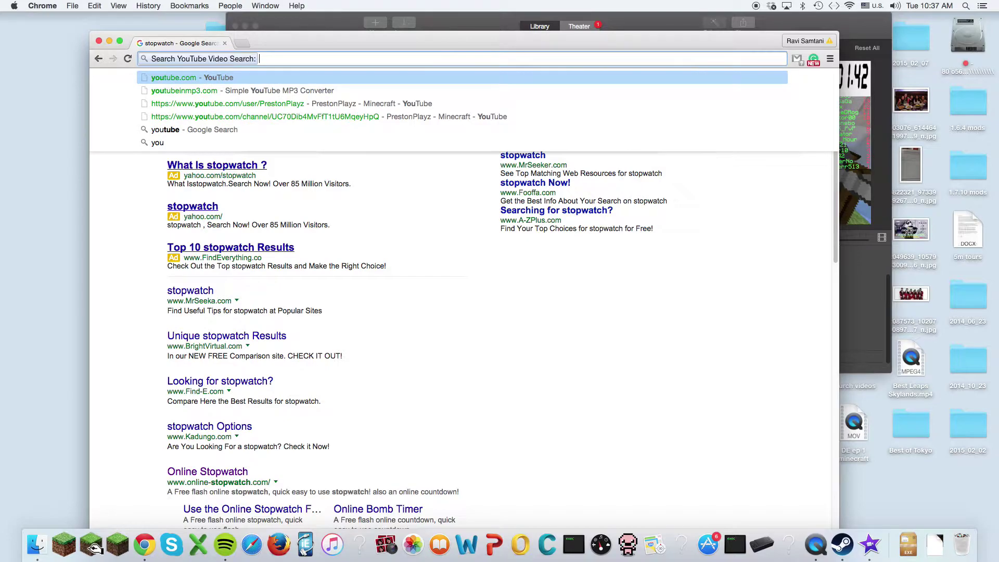
text(stopwacth)
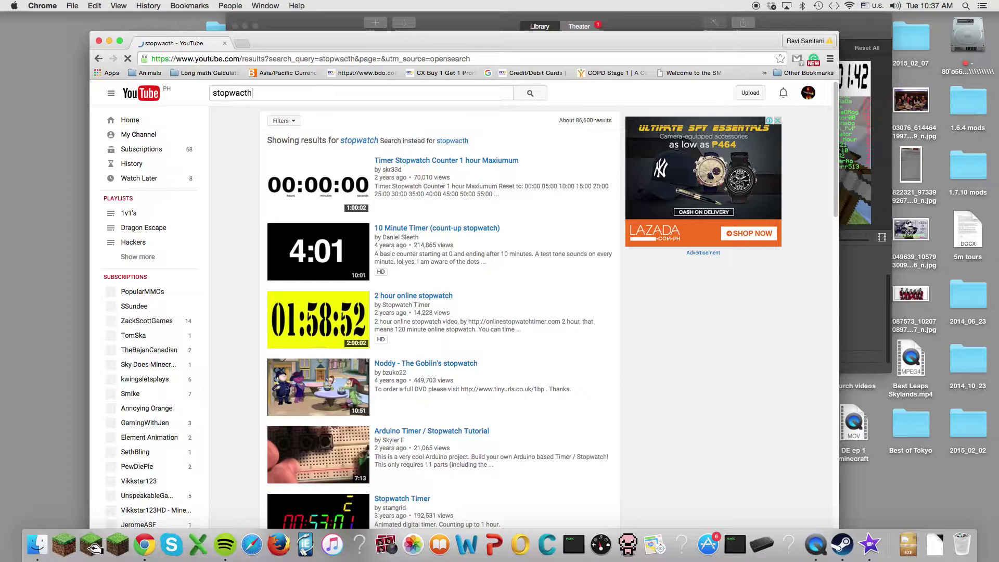
text(2 min)
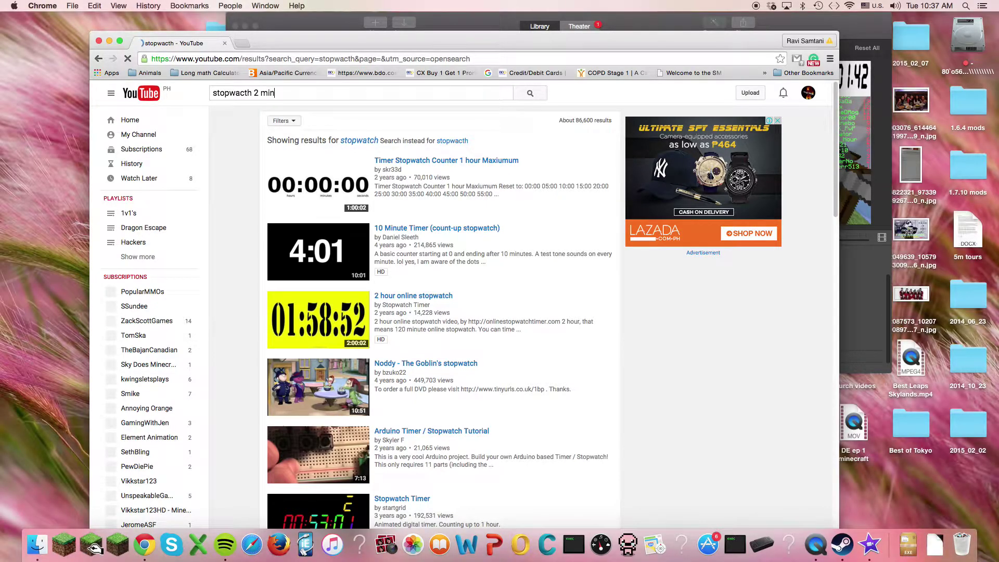
text(utes)
key(Return)
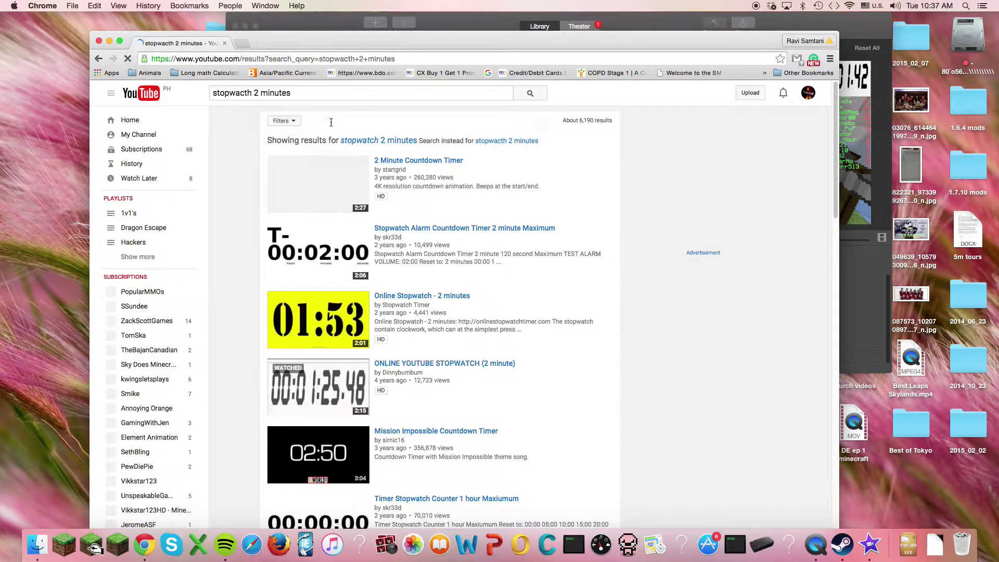
scroll(371, 281, down, 2)
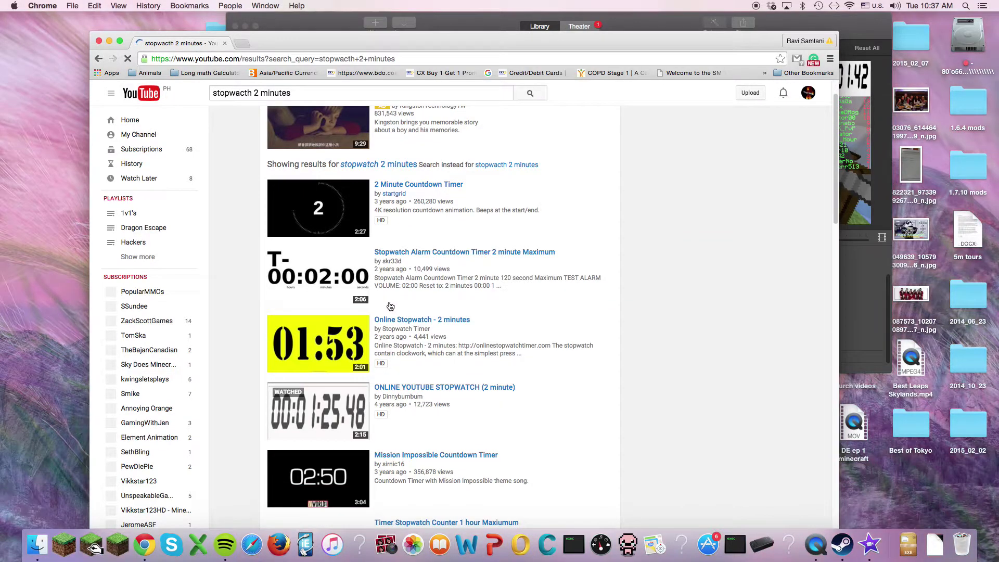
click(331, 402)
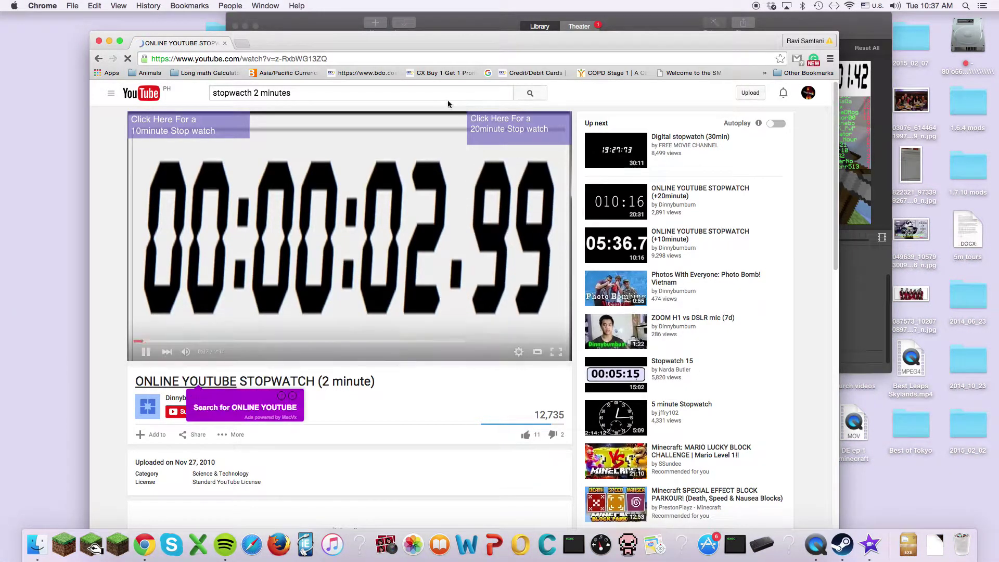
Step: Copy the stopwatch video's link and download it as an MP4 through youtubeinmp4.com
click(298, 59)
key(super+c)
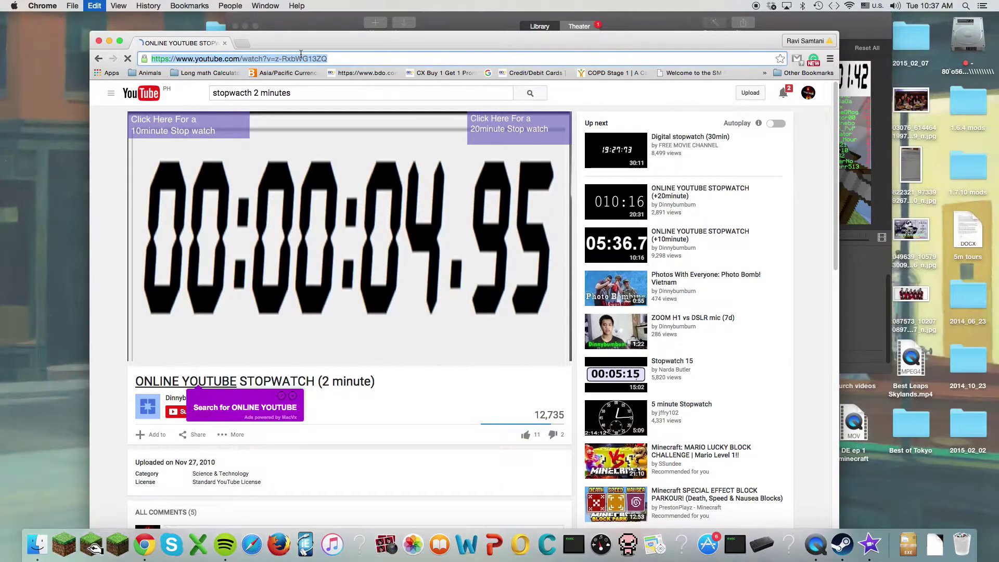
key(super+t)
text(youtubeinmo)
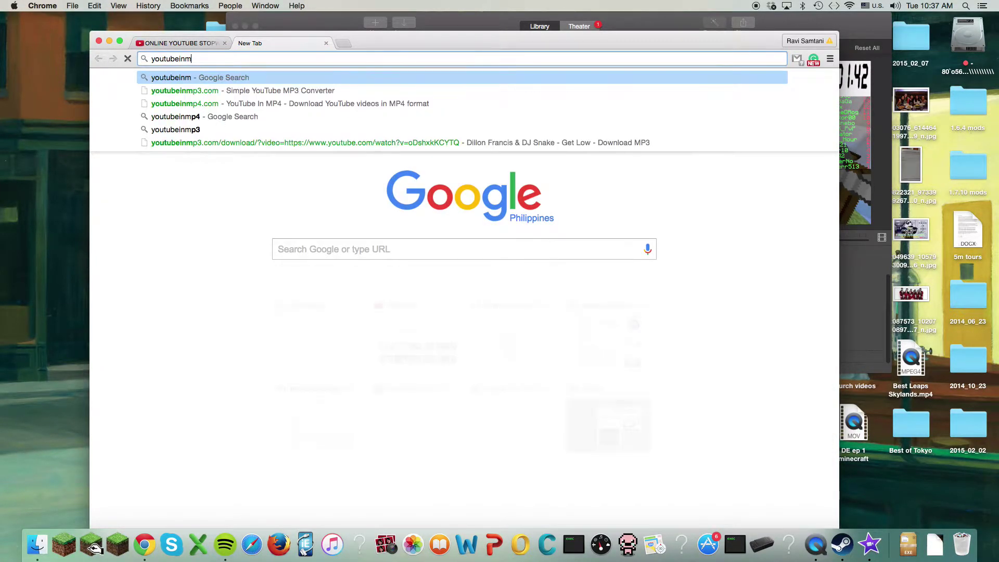
text(p4)
key(Return)
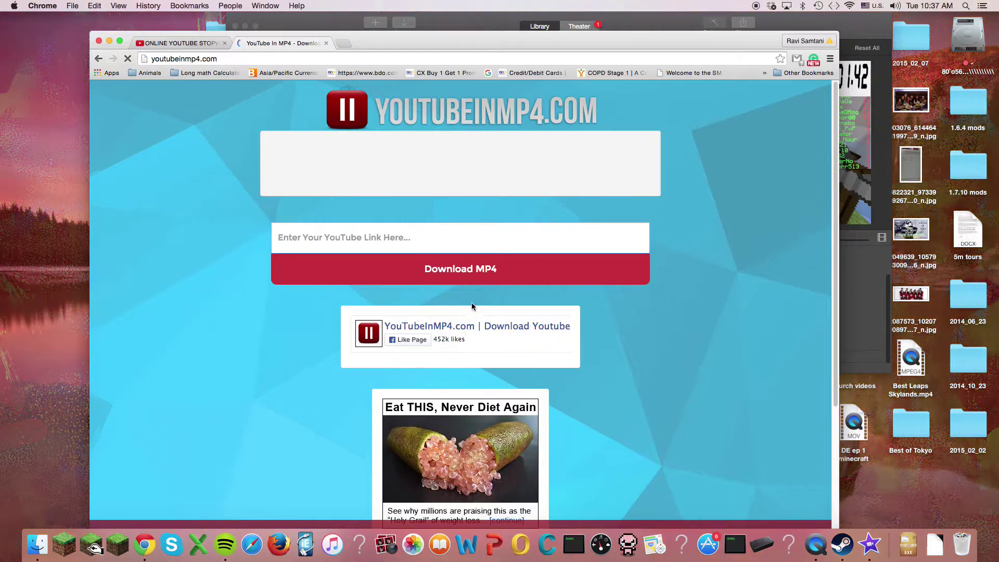
key(super+v)
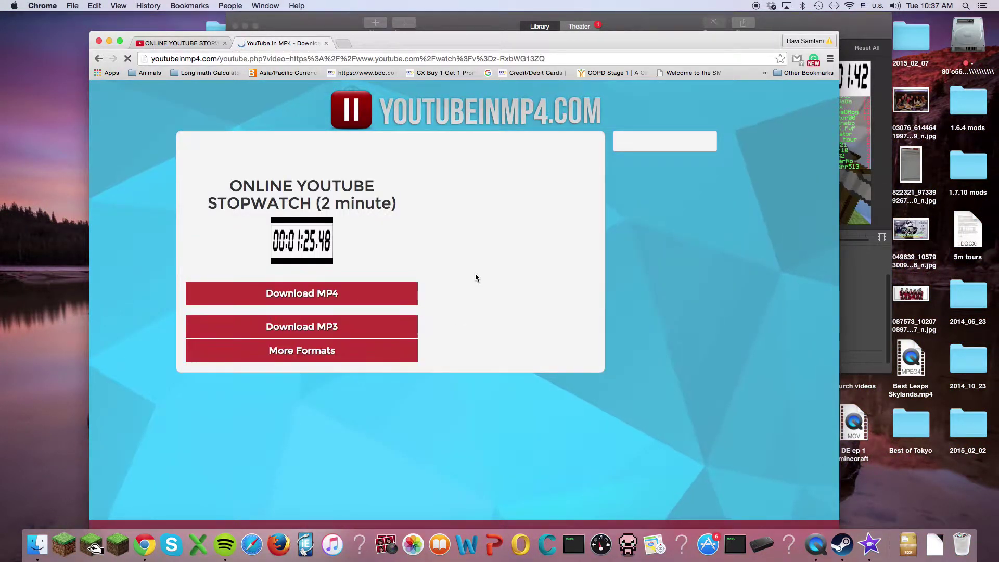
click(346, 294)
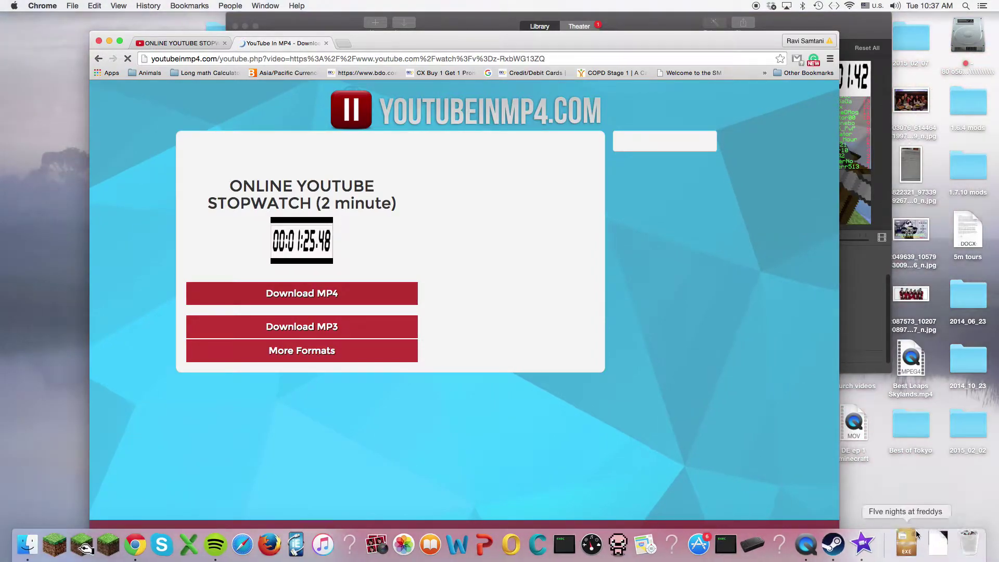
Step: Check the downloads for the stopwatch MP4, close the browser window and return to iMovie
click(934, 528)
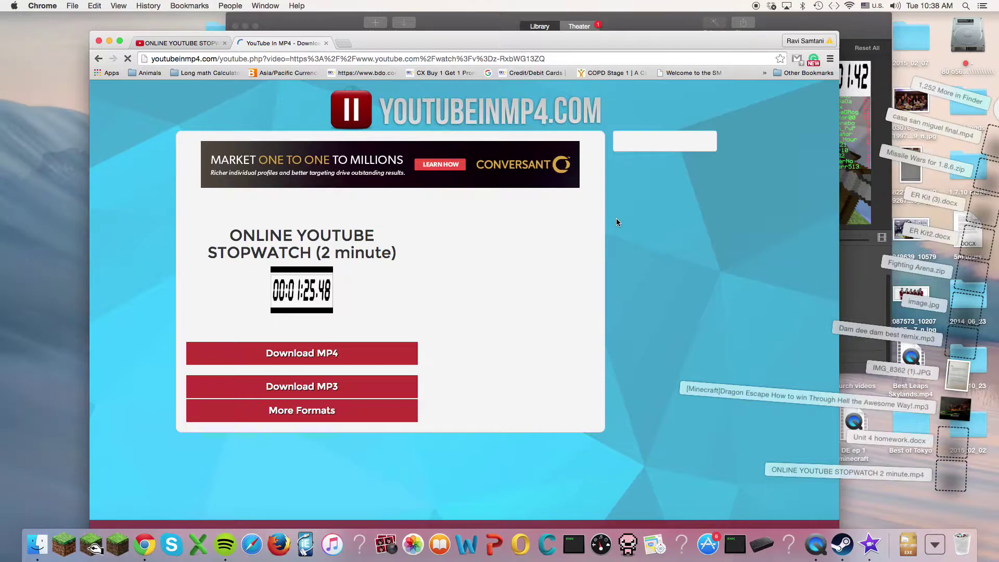
click(616, 217)
mouse_move(545, 35)
mouse_down()
mouse_move(314, 3)
mouse_move(564, 35)
mouse_up()
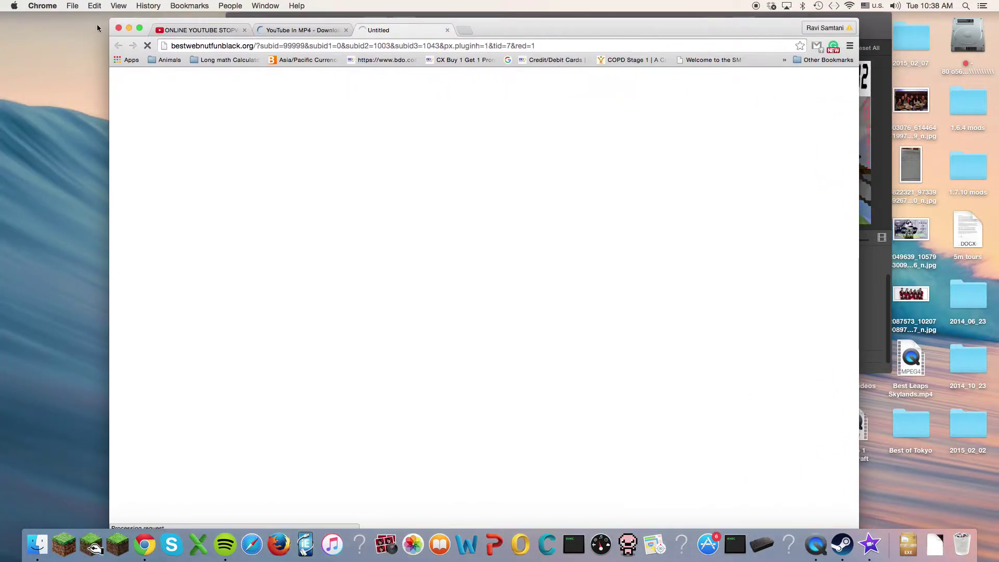
click(118, 29)
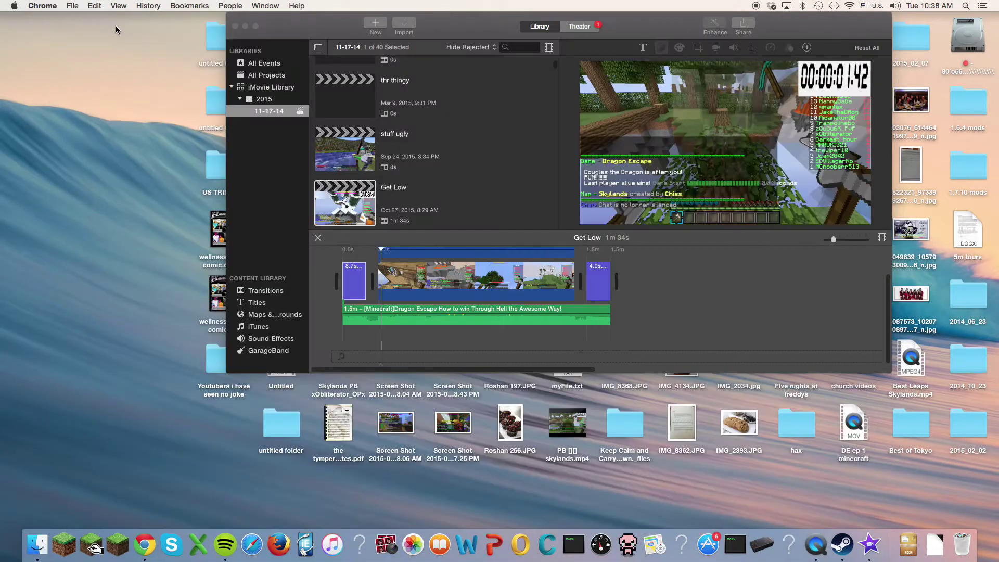
click(653, 267)
Step: Open the "stuff ugly" project and delete all clips from its timeline
click(359, 87)
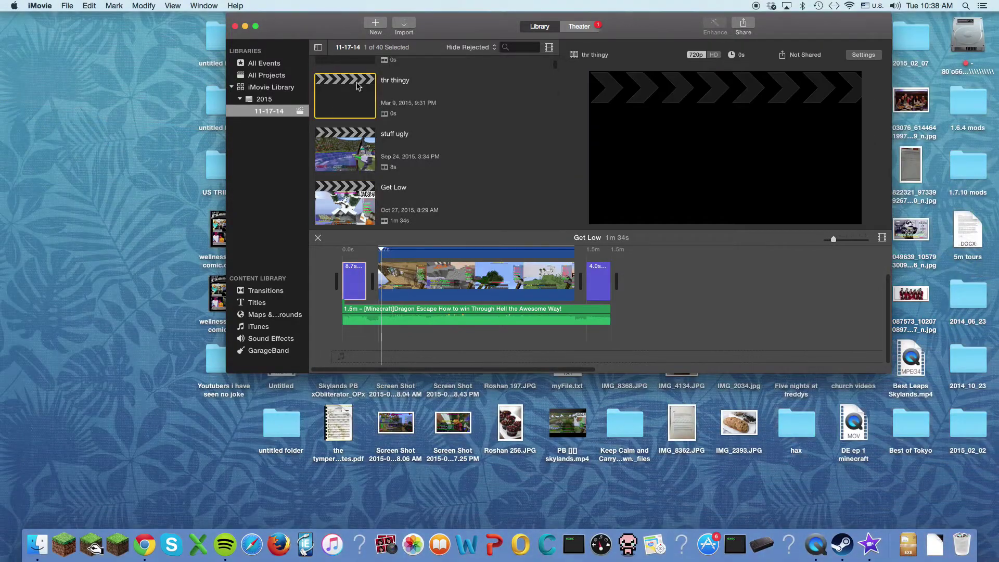
click(331, 146)
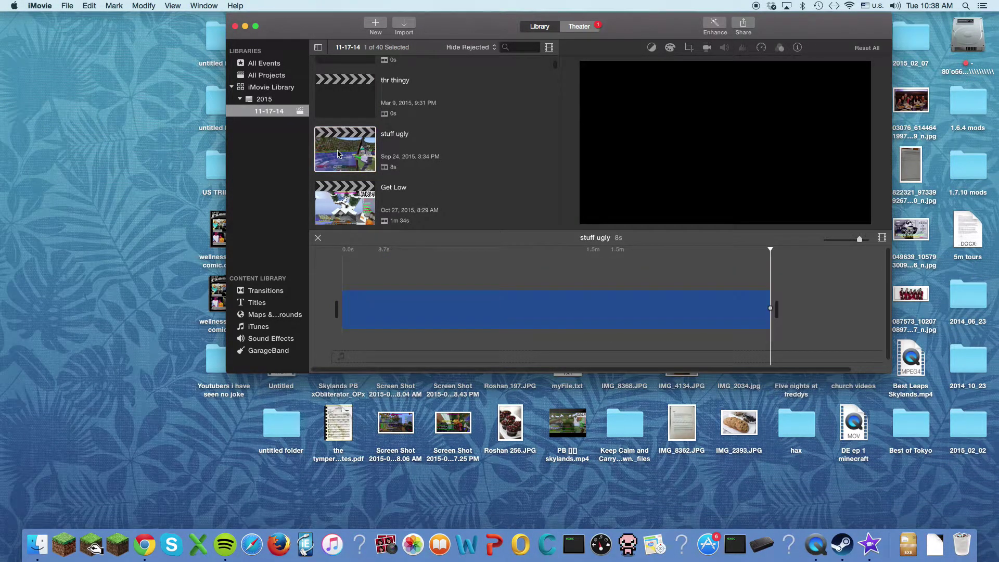
drag(710, 314, 705, 313)
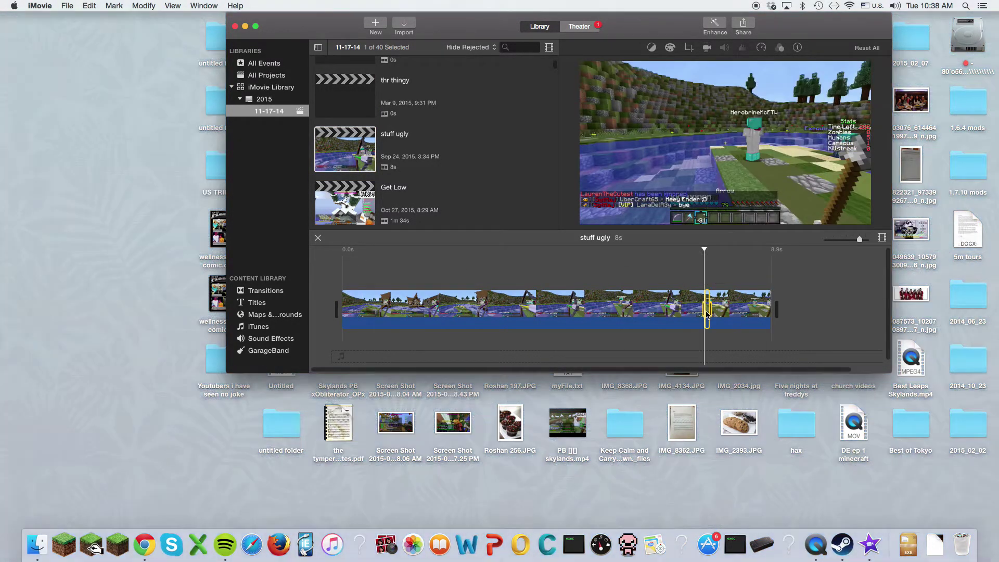
key(super+a)
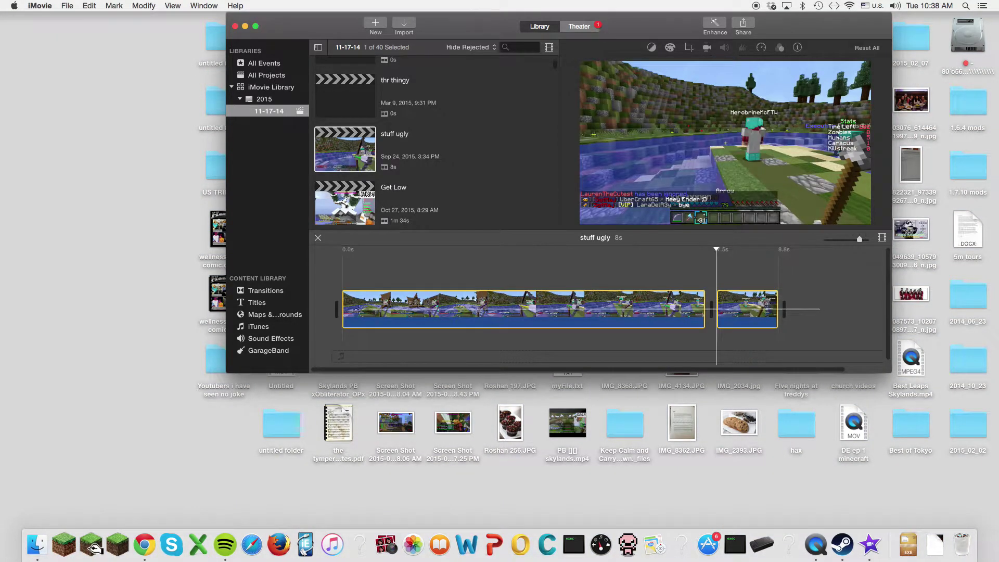
key(BackSpace)
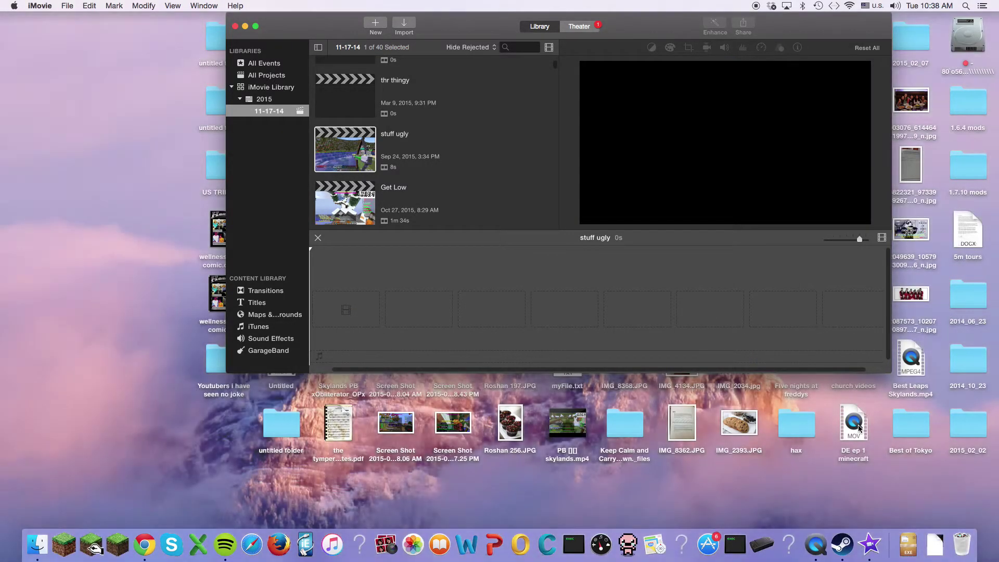
drag(848, 414, 528, 316)
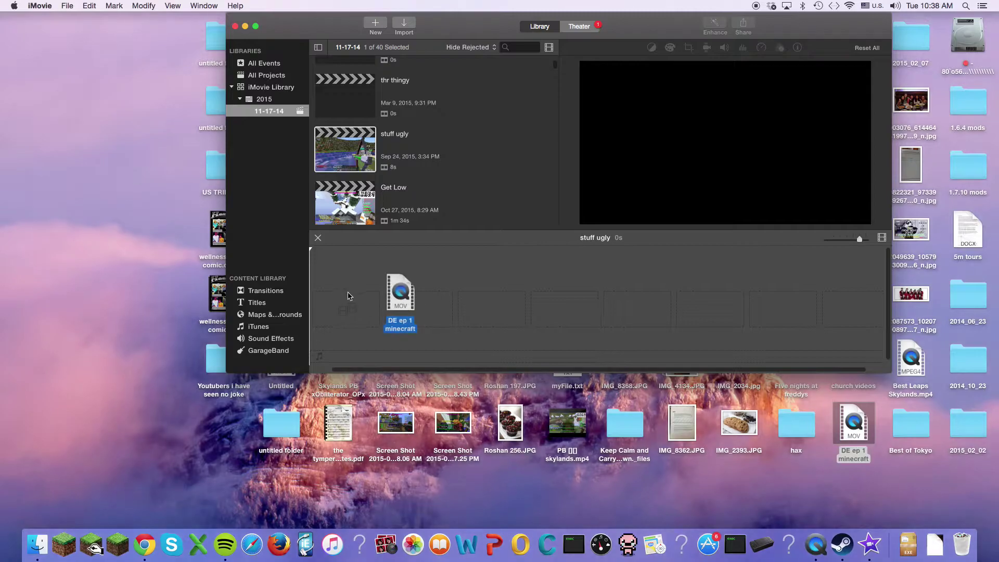
drag(327, 302, 619, 368)
drag(856, 429, 850, 436)
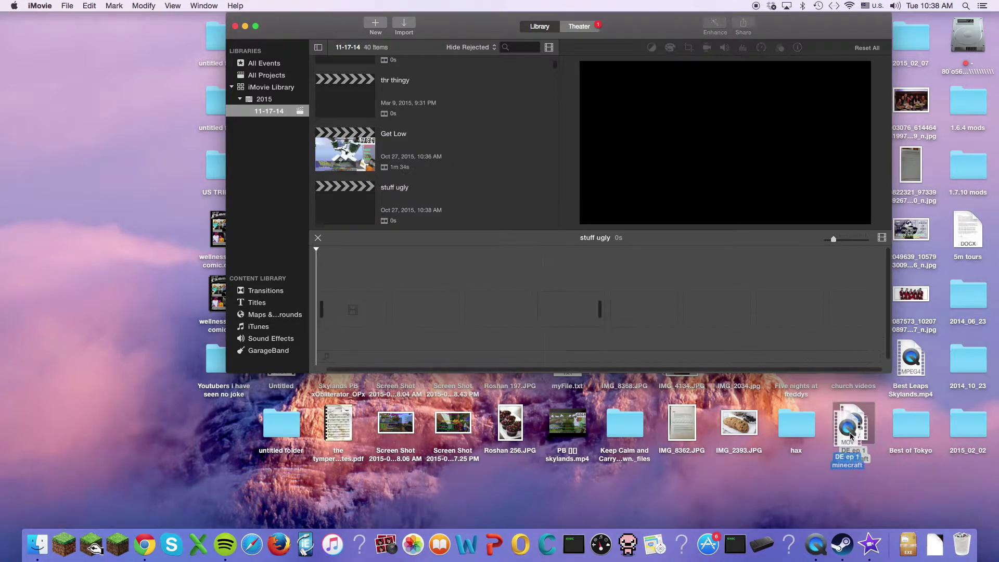
Step: Add Best Leaps Skylands.mp4 from the desktop to the empty "stuff ugly" timeline
drag(910, 359, 331, 305)
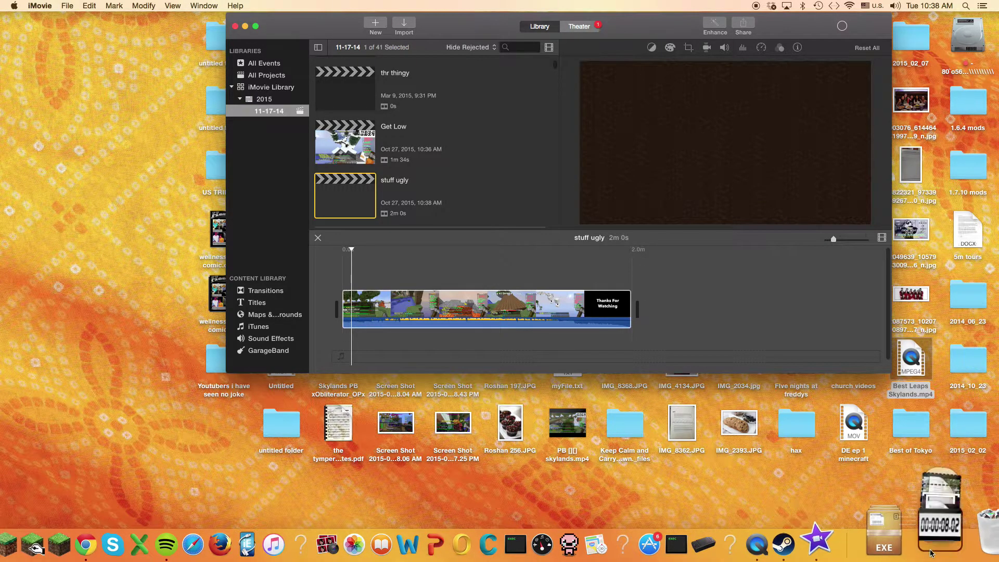
Step: Overlay the downloaded stopwatch video on the gameplay clip, aligned with the start of the timeline, and play it from the beginning
click(931, 553)
drag(949, 476, 345, 269)
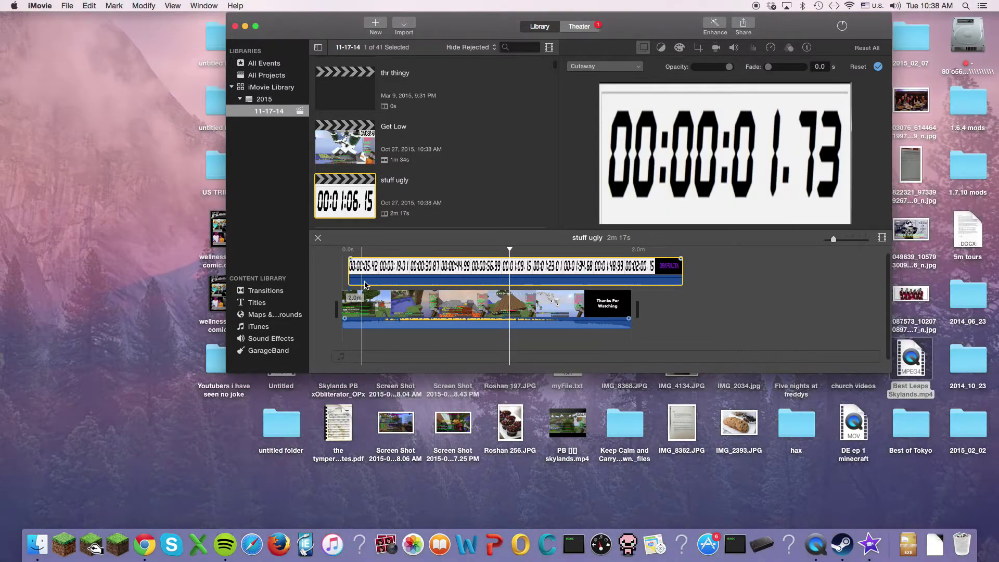
drag(376, 277, 357, 272)
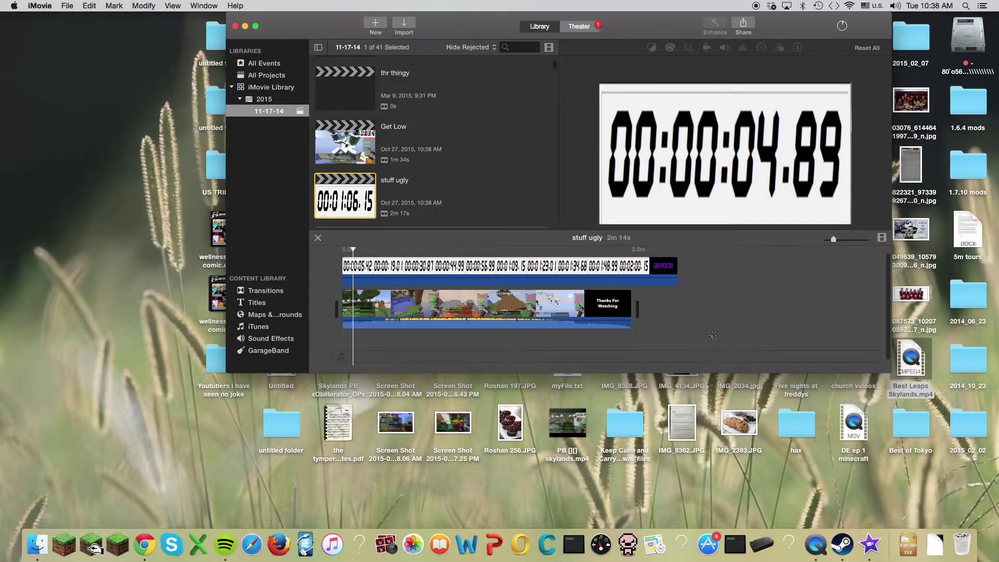
click(713, 335)
click(323, 306)
key(space)
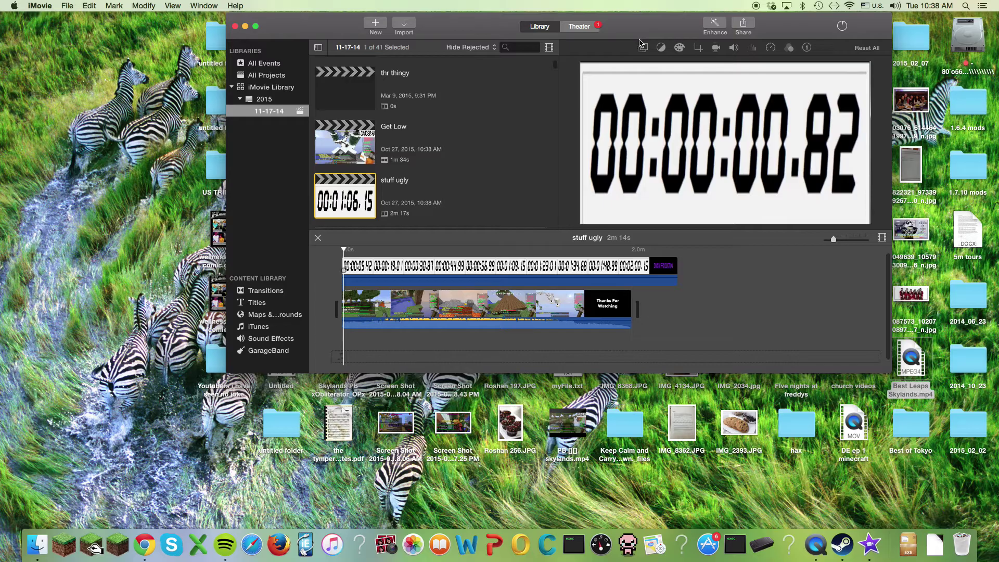
Step: Change the stopwatch overlay from Cutaway to Picture in Picture and play the opening seconds to check it over the gameplay
click(642, 48)
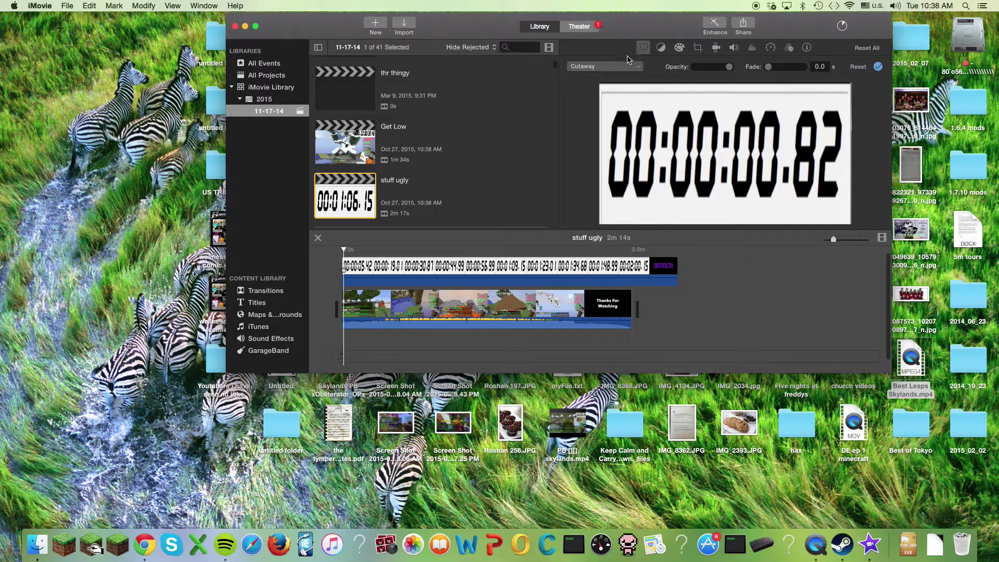
click(618, 103)
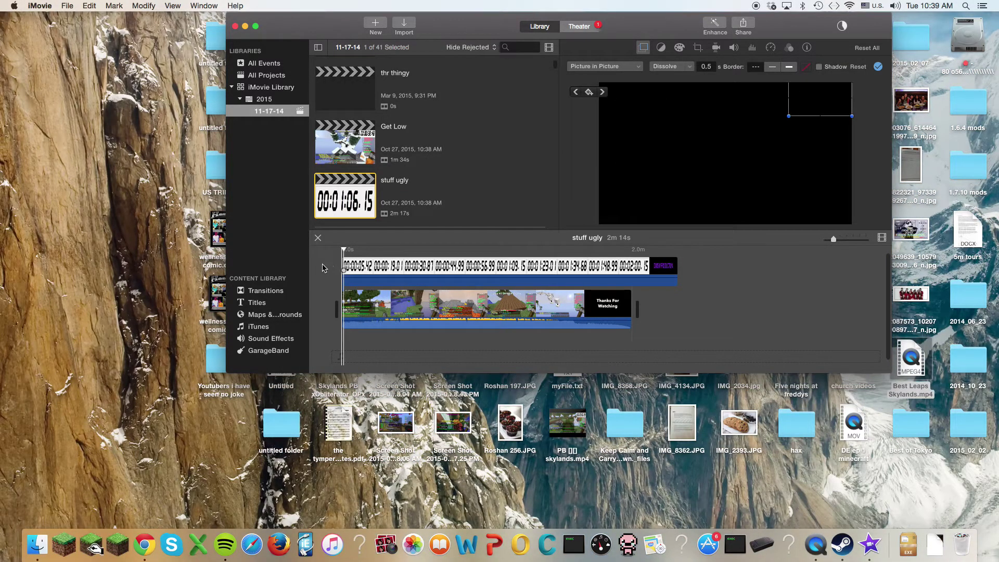
key(space)
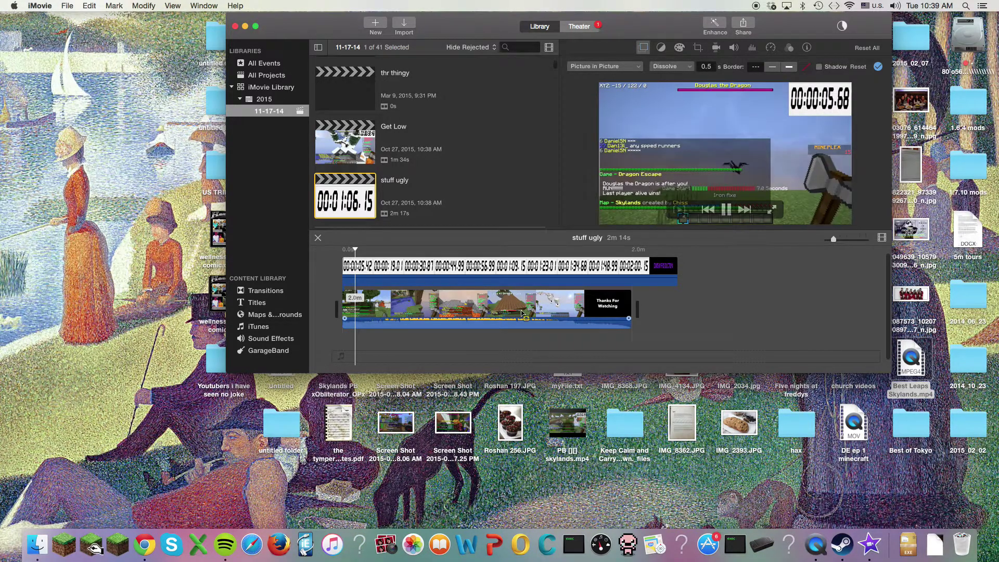
key(space)
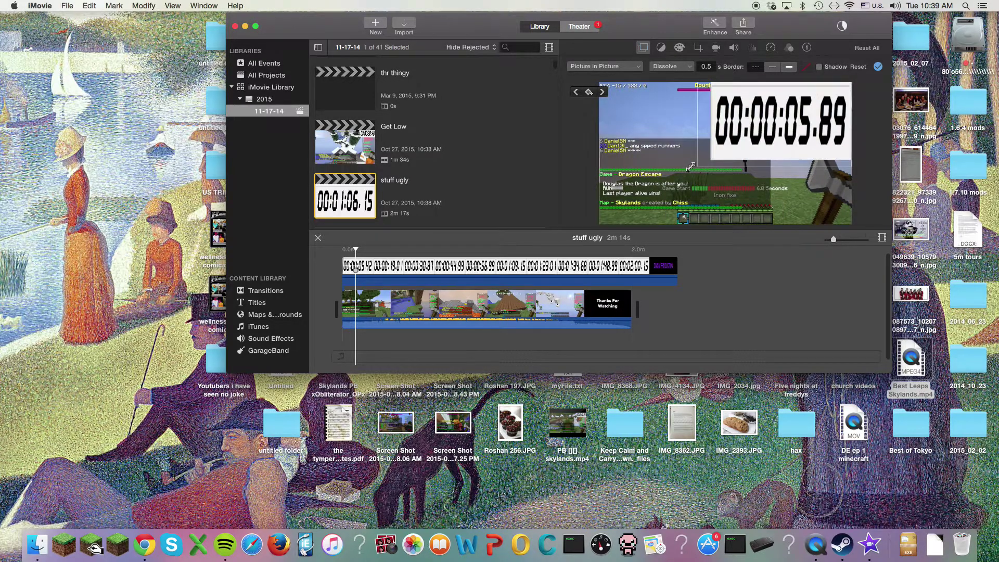
Step: Resize the stopwatch inset to about half the video frame's width and place it in the frame's upper-right corner
drag(691, 166, 733, 143)
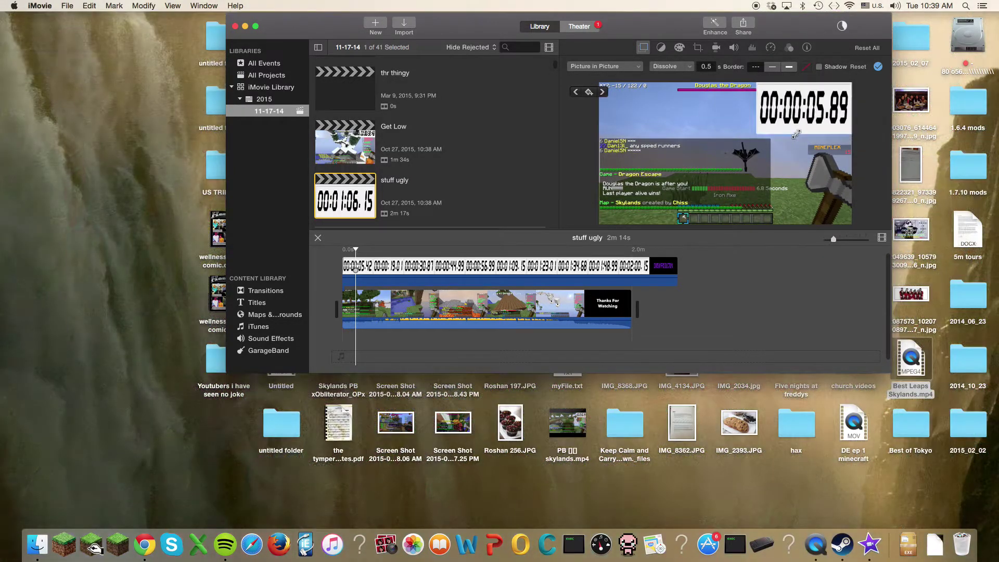
drag(780, 132, 734, 137)
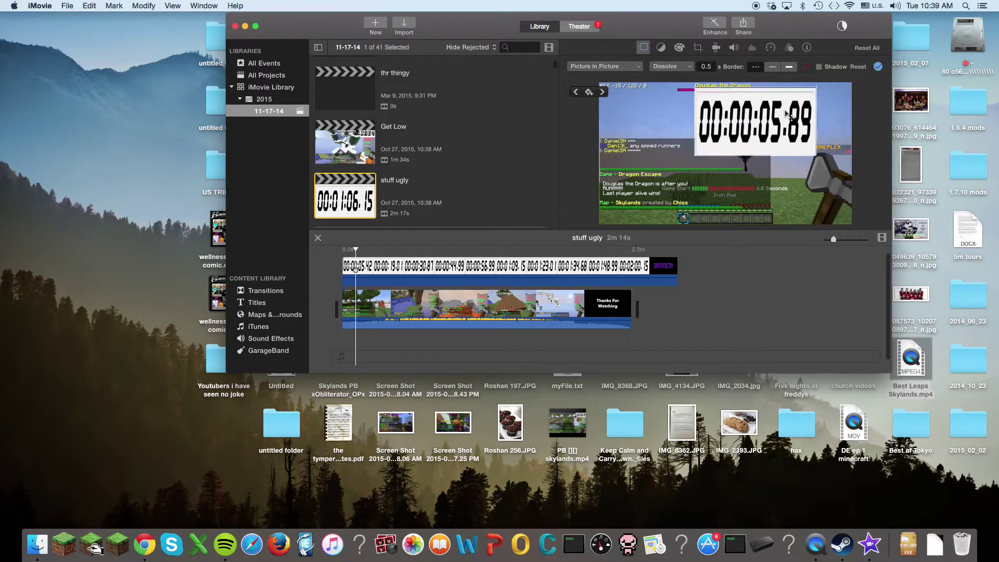
drag(786, 115, 807, 122)
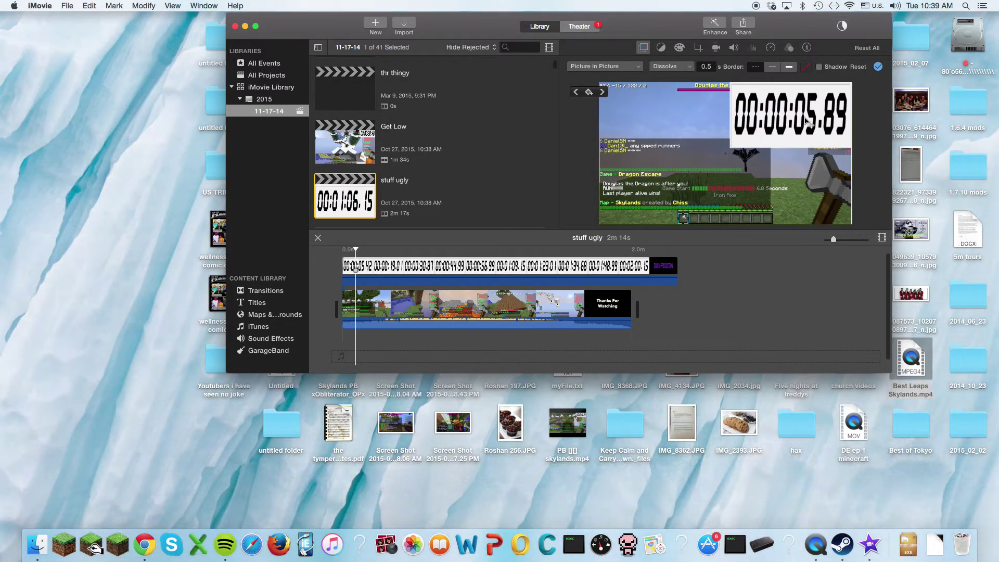